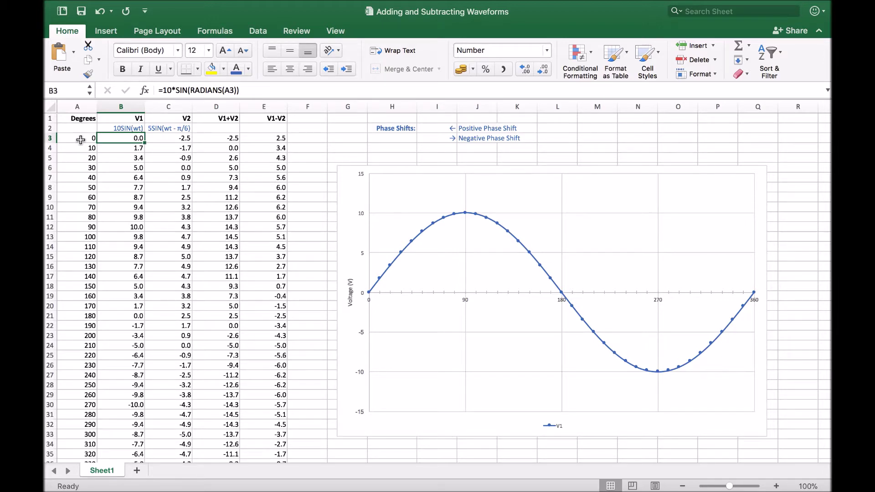
# Examine the waveform table from 0 to 360 degrees across the V1, V2, V1+V2 and V1-V2 columns
pyautogui.scroll(-3, 73, 218)
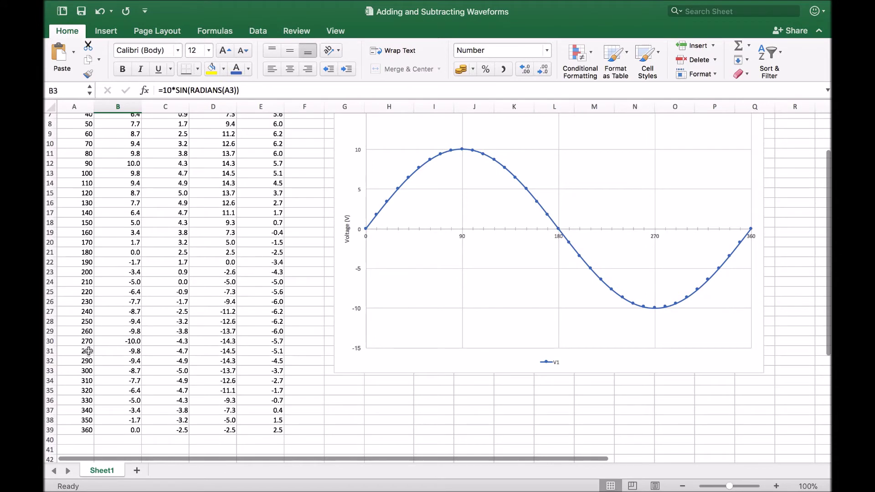
pyautogui.scroll(3, 68, 328)
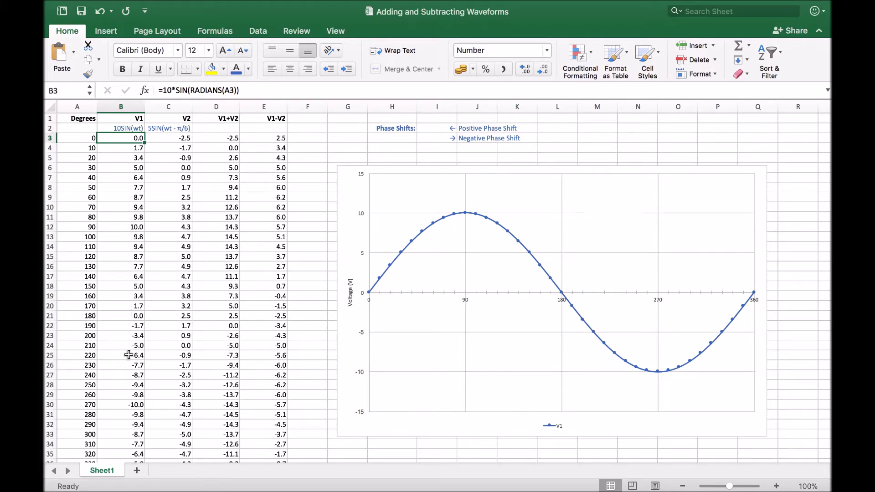
pyautogui.scroll(-1, 125, 404)
pyautogui.scroll(-5, 124, 403)
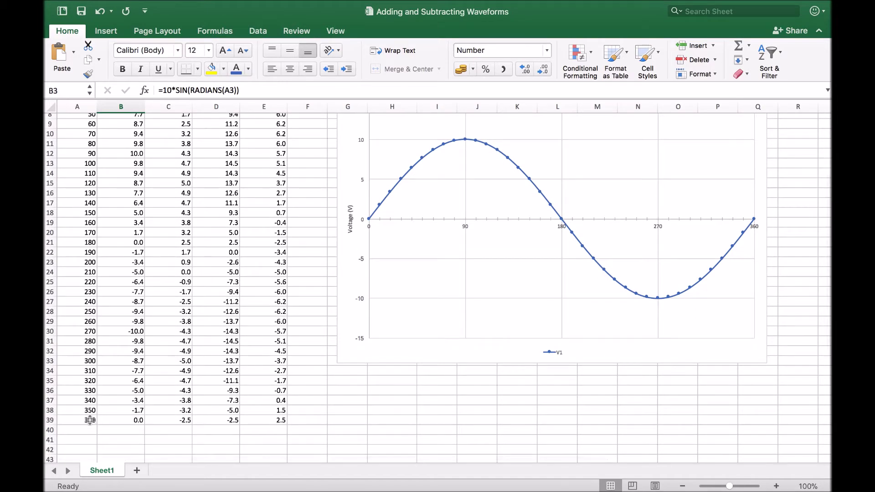
pyautogui.scroll(3, 119, 370)
pyautogui.scroll(3, 119, 371)
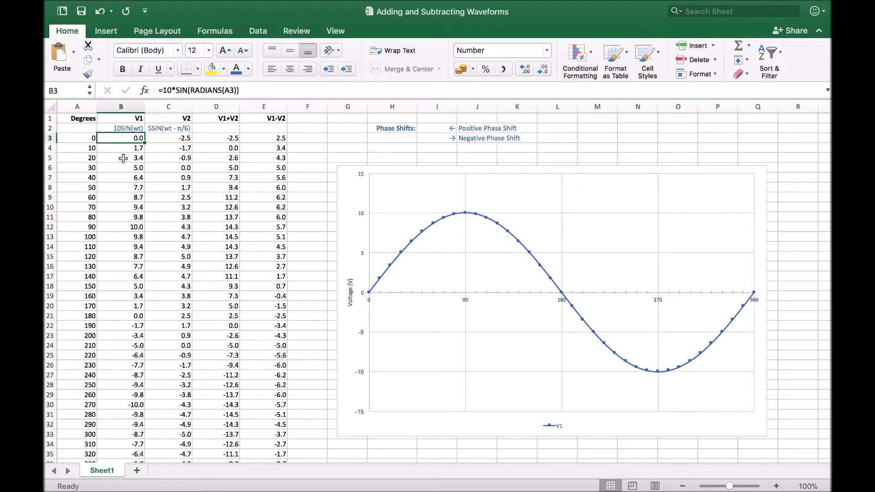
pyautogui.moveTo(472, 217)
pyautogui.scroll(-3, 71, 351)
pyautogui.scroll(-2, 71, 351)
pyautogui.scroll(5, 71, 351)
# Extend the chart's source data range to include the V2 column so its waveform is plotted alongside V1
pyautogui.click(373, 202)
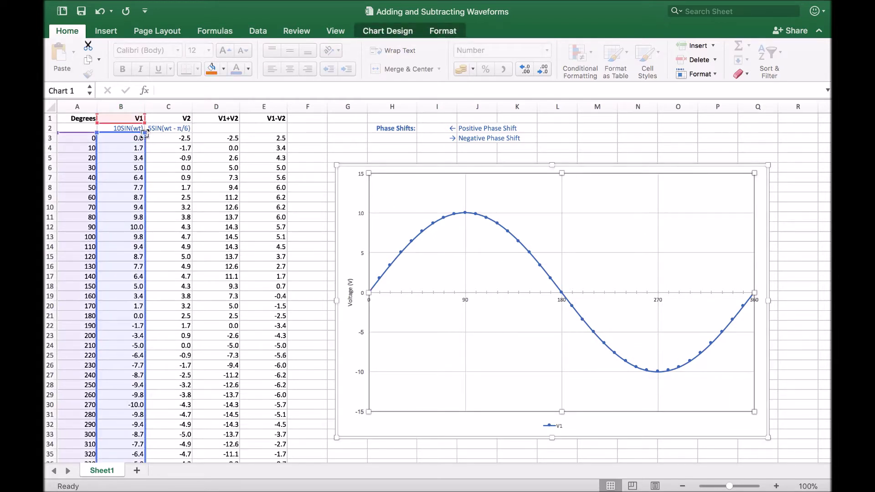
pyautogui.moveTo(144, 133); pyautogui.dragTo(191, 132)
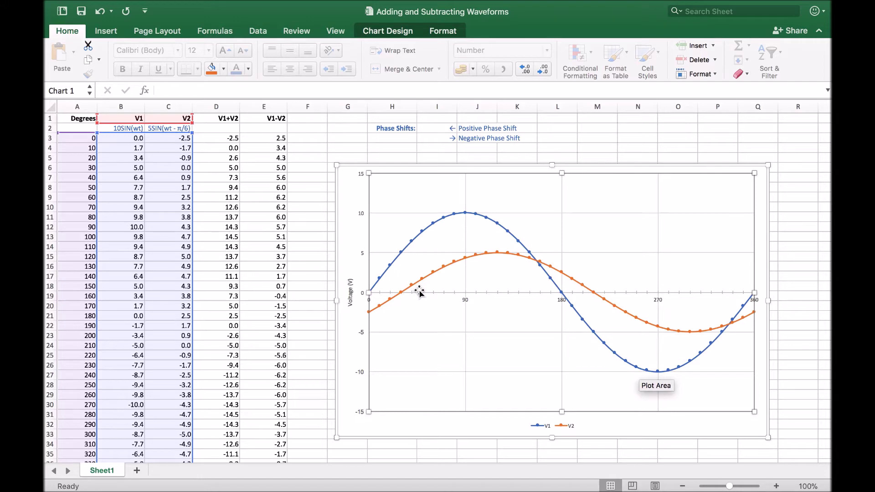
pyautogui.click(568, 301)
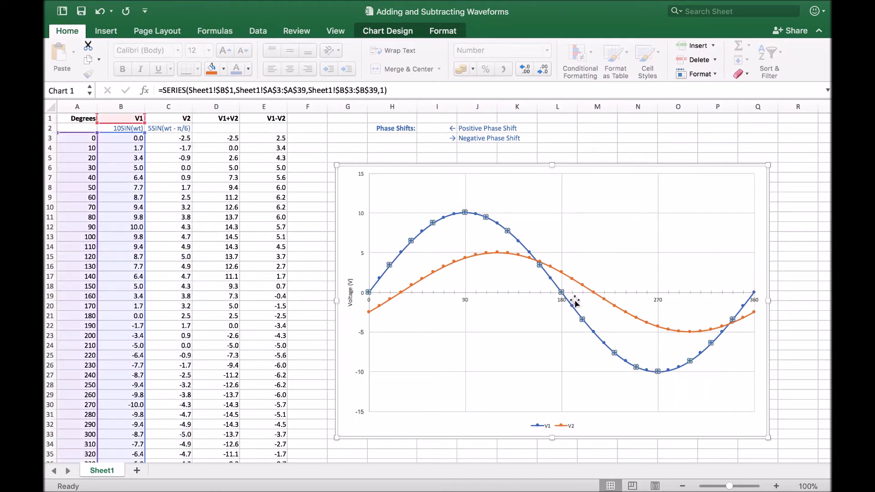
pyautogui.click(586, 308)
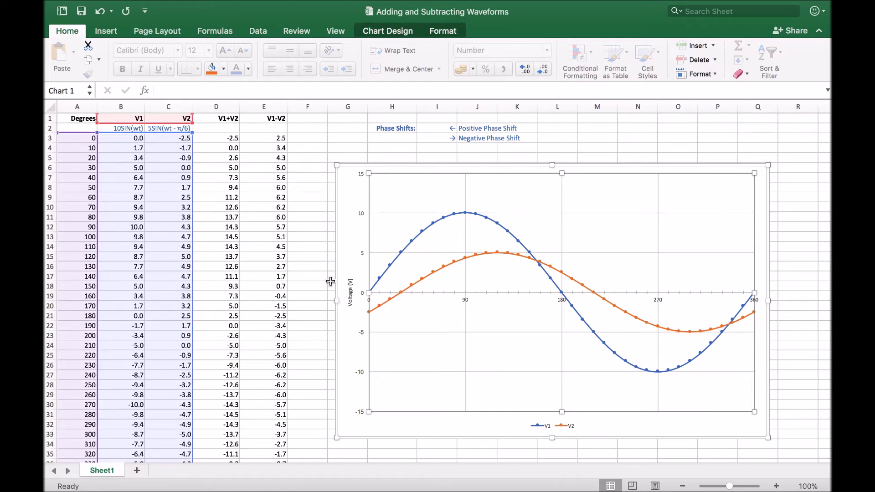
# Inspect the formulas in B3, C3 and D3 and the 0-degree chart points of V1 and V2
pyautogui.click(129, 137)
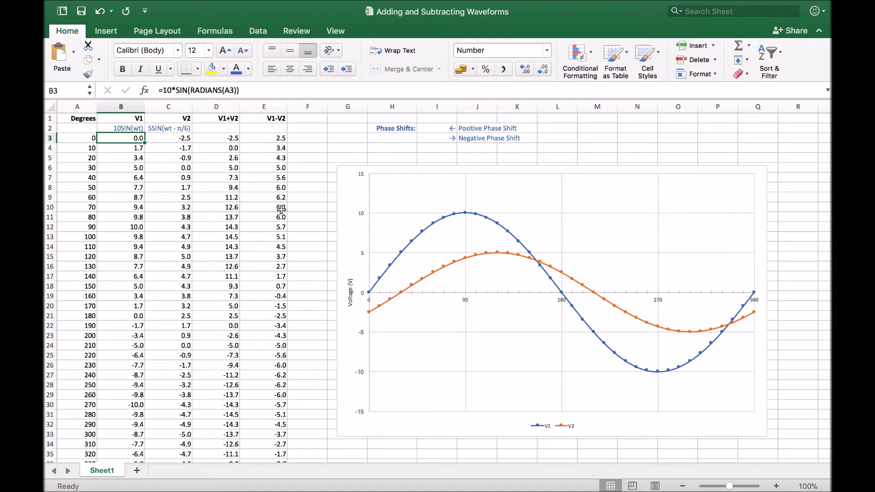
pyautogui.moveTo(369, 294)
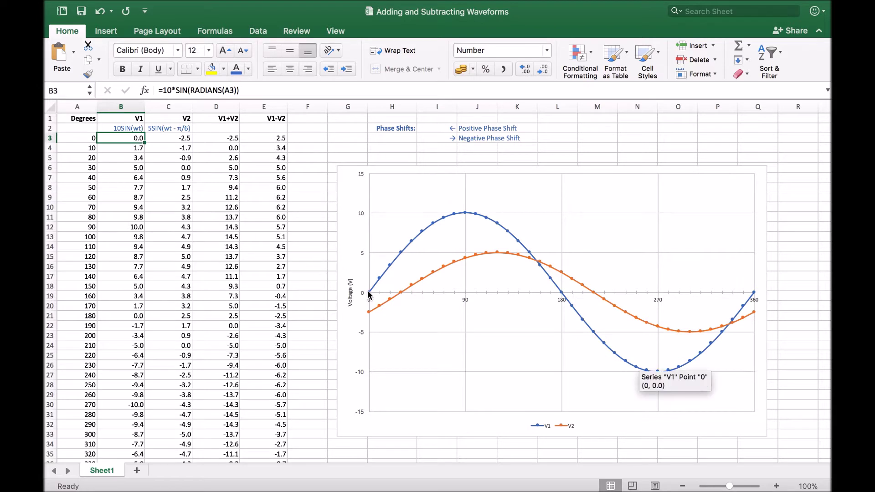
pyautogui.click(184, 139)
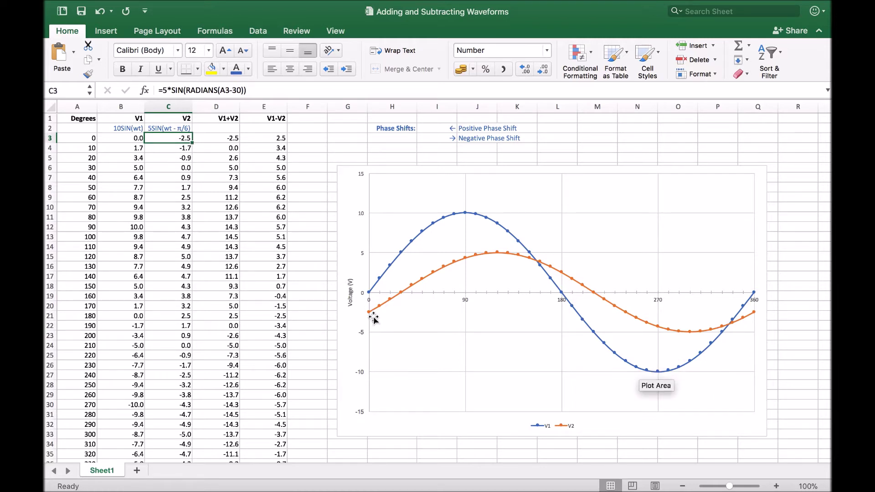
pyautogui.moveTo(368, 314)
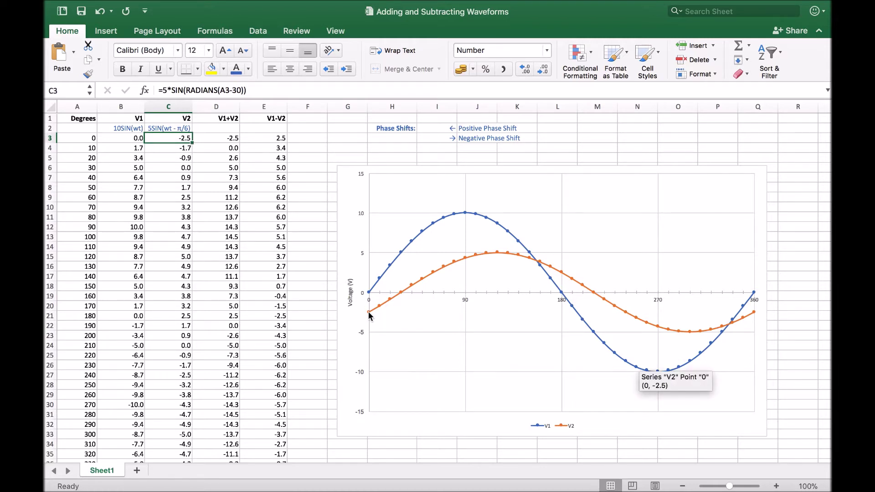
pyautogui.click(229, 141)
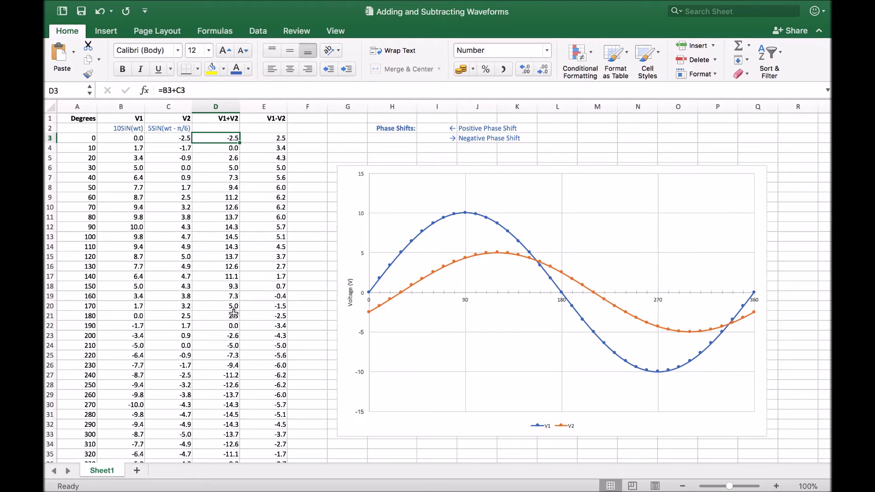
# Extend the chart's source data range to include the V1+V2 column, and select the 90-degree row of the table
pyautogui.click(388, 236)
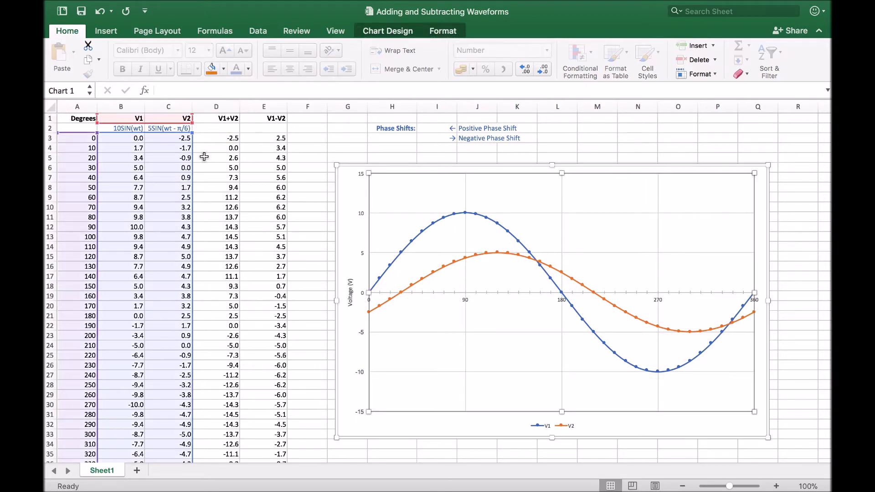
pyautogui.moveTo(192, 132); pyautogui.dragTo(238, 133)
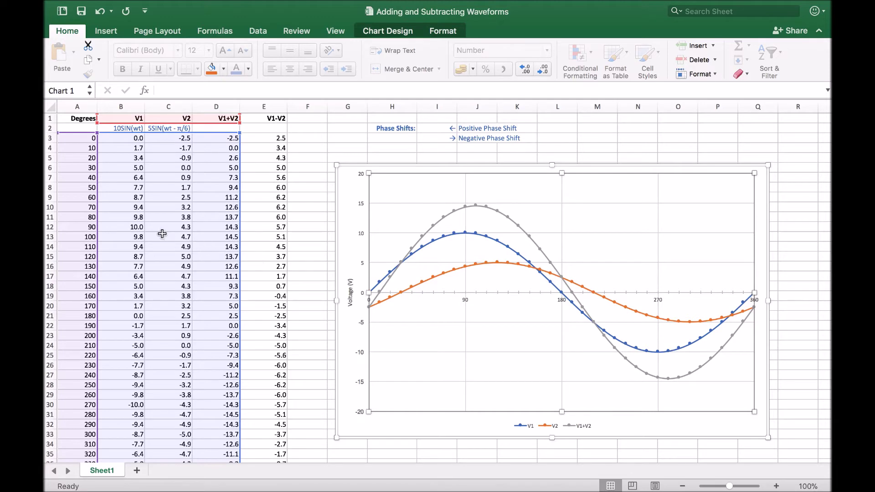
pyautogui.click(50, 227)
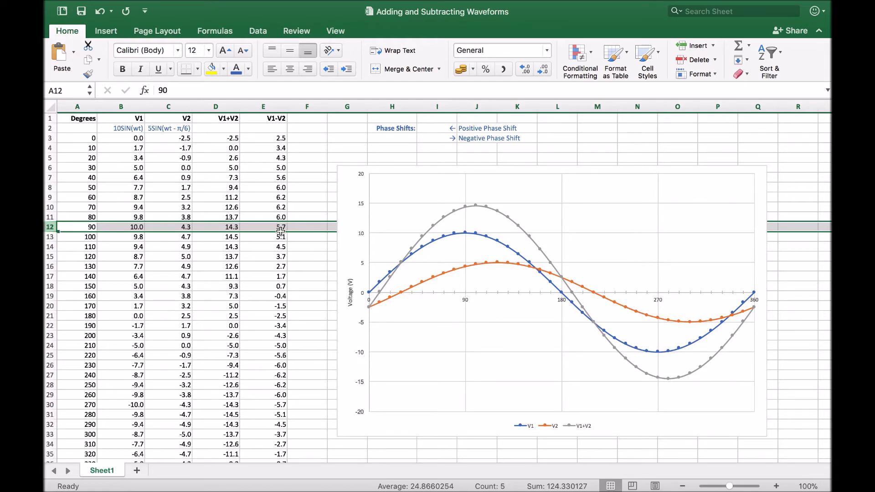
# Extend the chart's source data range to include the V1-V2 column as a fourth waveform
pyautogui.click(381, 196)
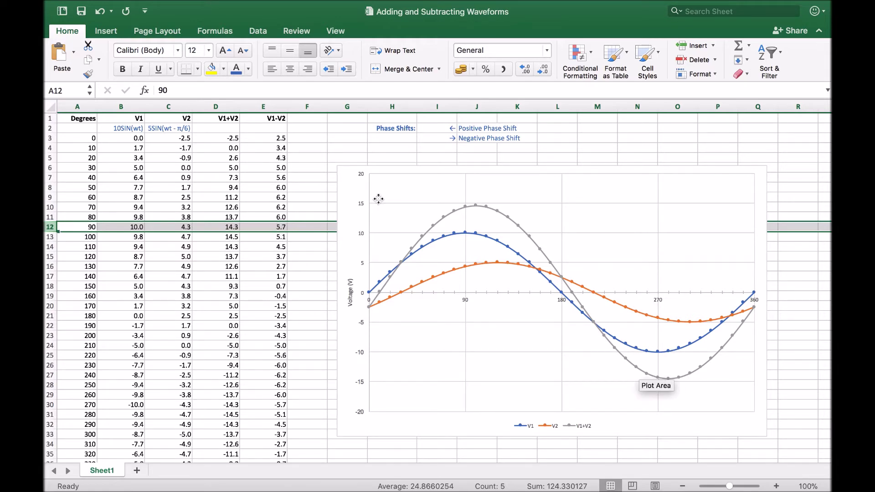
pyautogui.moveTo(238, 132); pyautogui.dragTo(281, 134)
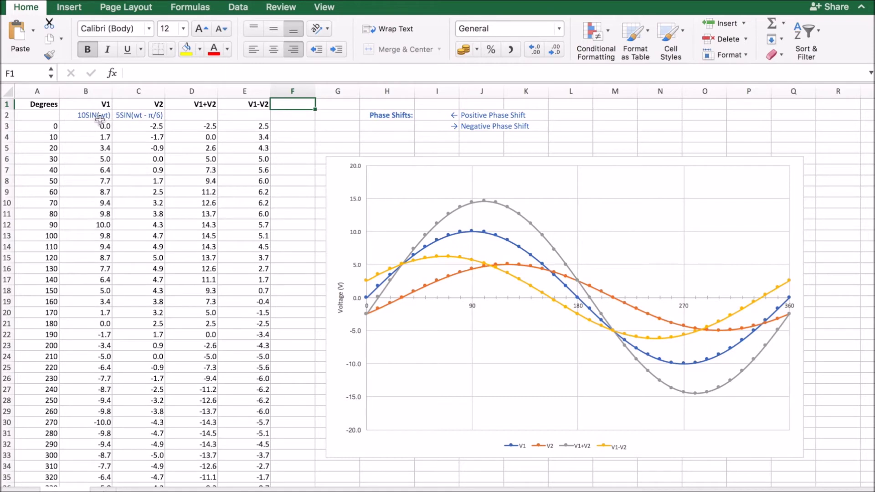
# Change the V2 equation label in C2 to 5SIN(wt - 30), giving the phase shift in degrees
pyautogui.click(190, 114)
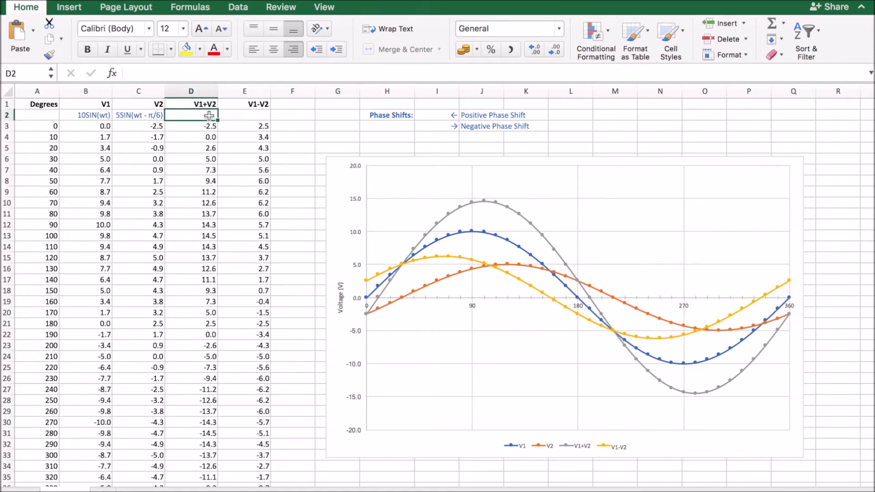
pyautogui.click(237, 115)
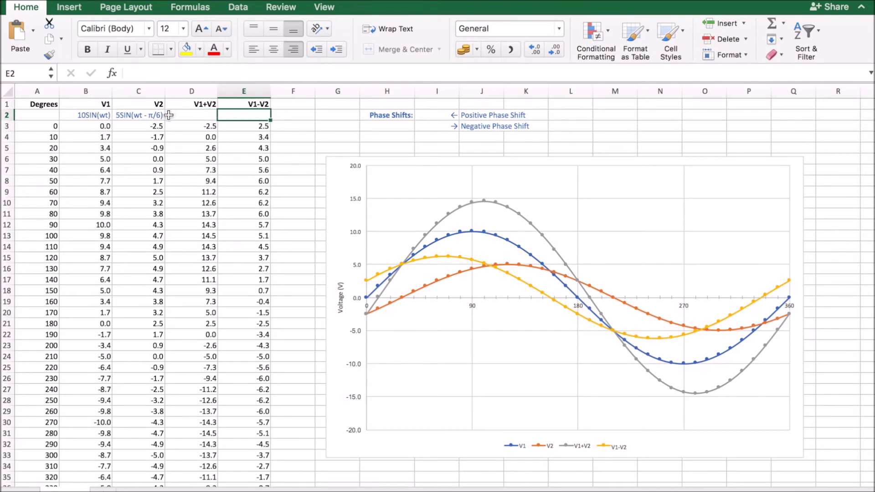
pyautogui.click(156, 116)
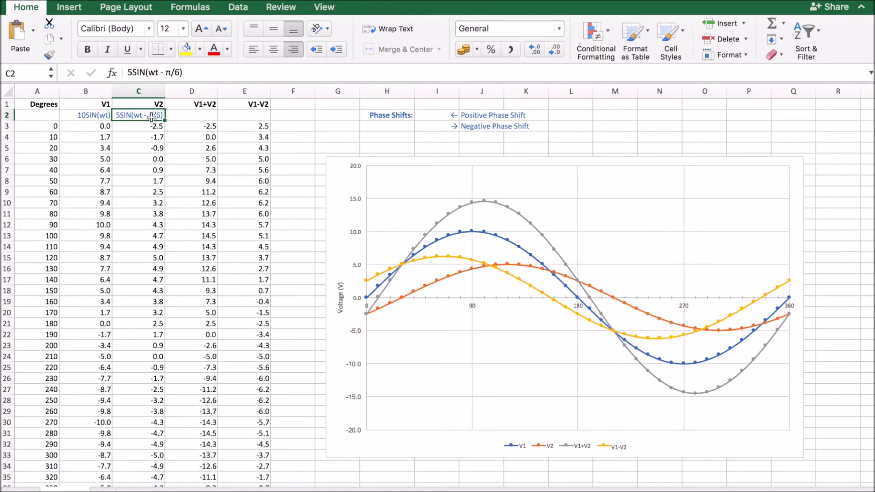
pyautogui.doubleClick(151, 117)
pyautogui.click(150, 116)
pyautogui.moveTo(151, 116); pyautogui.dragTo(165, 116)
pyautogui.write('30)')
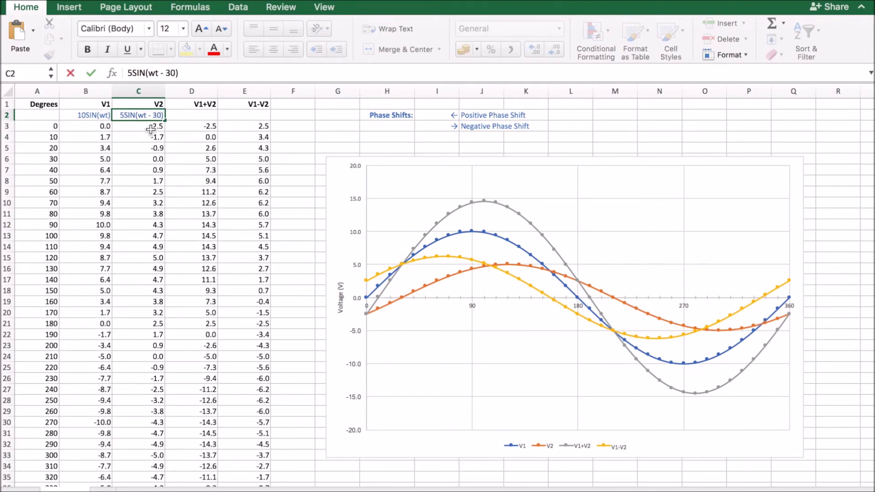
pyautogui.press('Return')
pyautogui.press('Up')
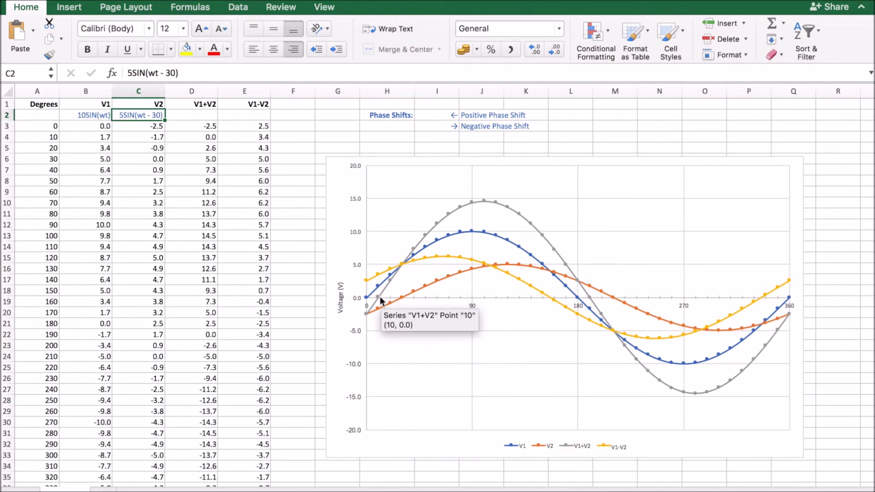
# Enter the equation label 14.5SIN(wt - 10) in D2 under V1+V2 and fit column D's width to it
pyautogui.moveTo(390, 279)
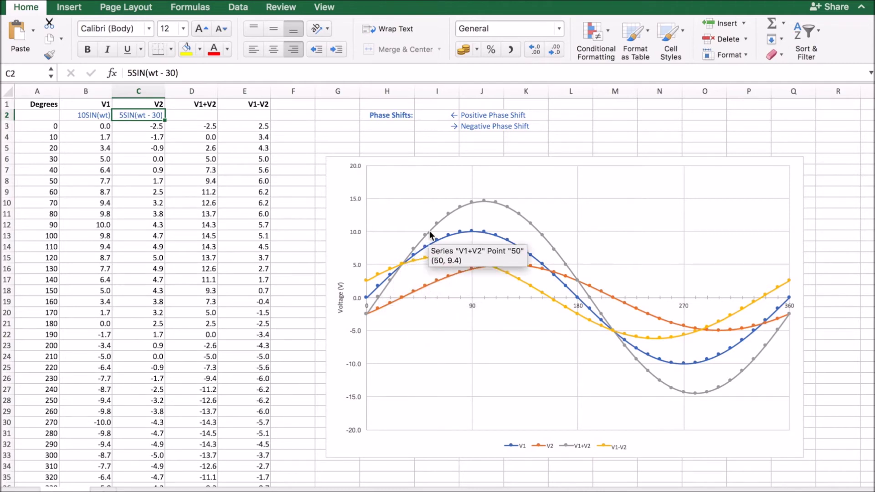
pyautogui.moveTo(470, 210)
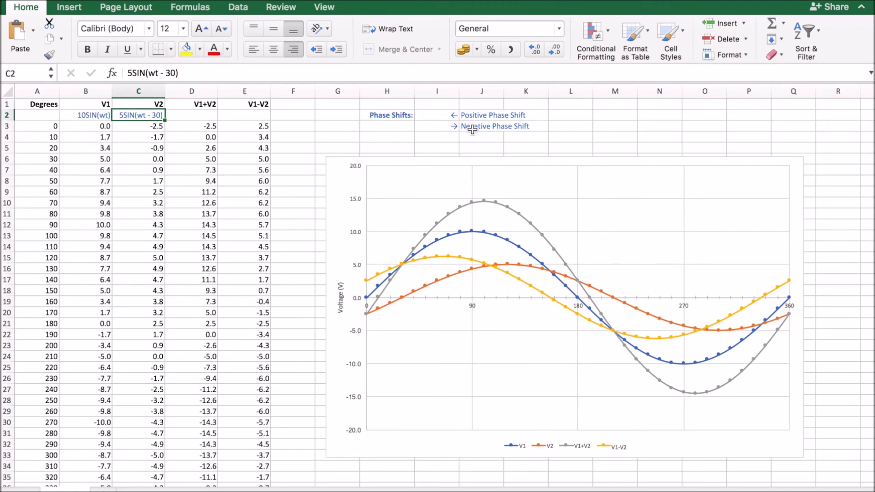
pyautogui.click(201, 118)
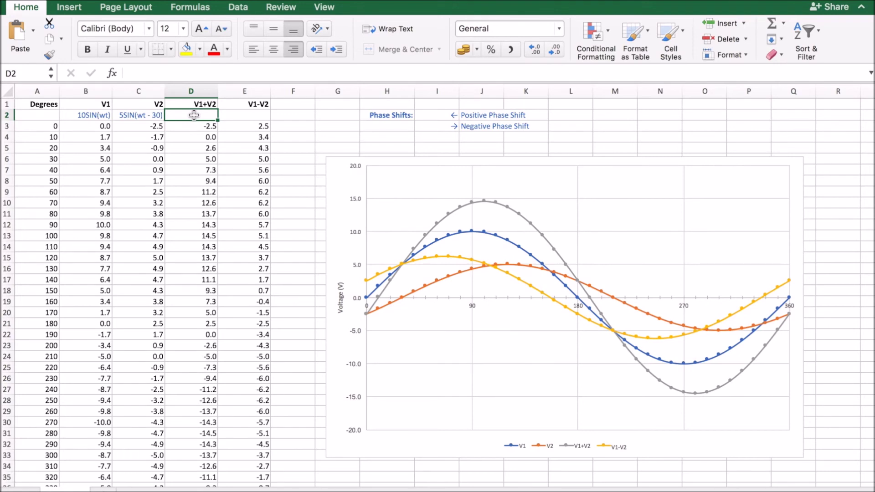
pyautogui.write('14.5')
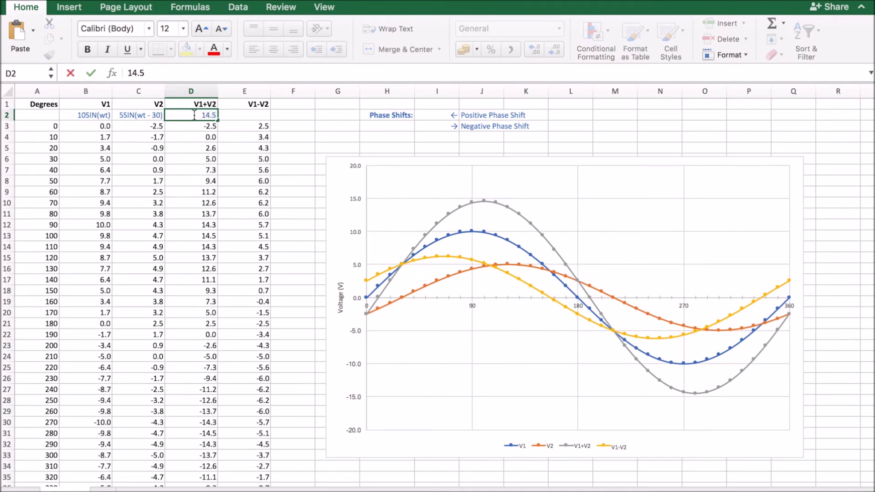
pyautogui.write('SIN(wt - 10)')
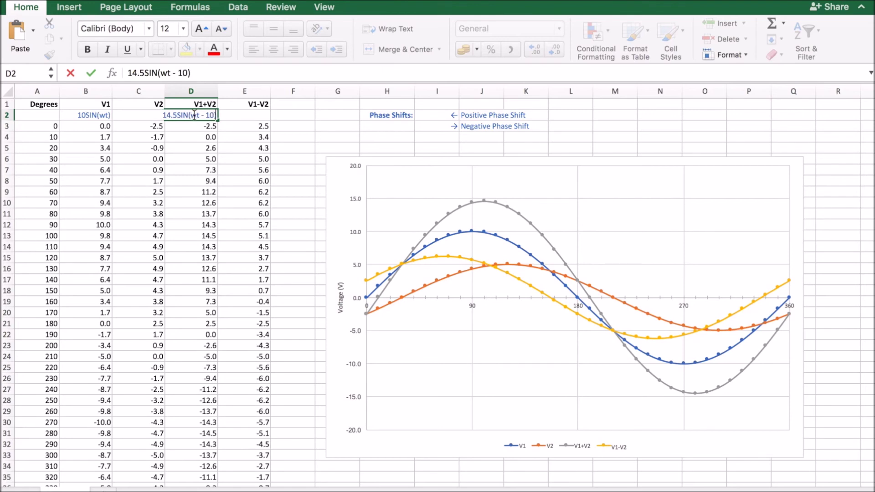
pyautogui.press('Return')
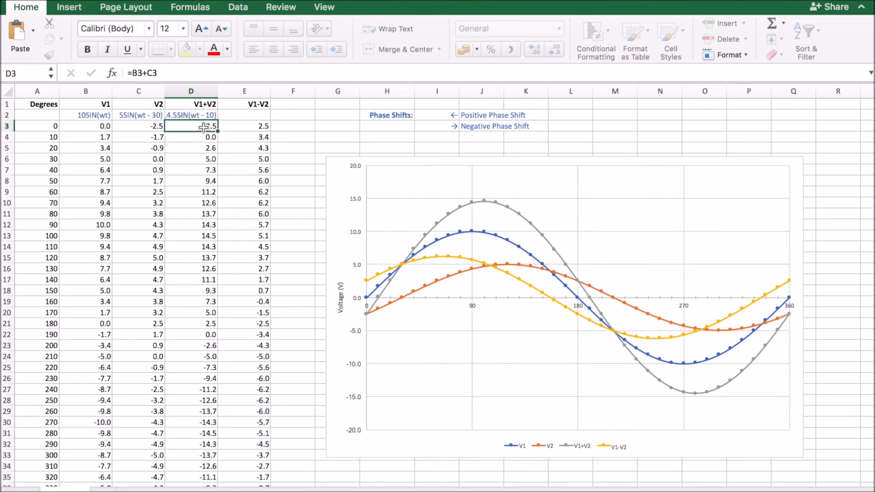
pyautogui.doubleClick(218, 91)
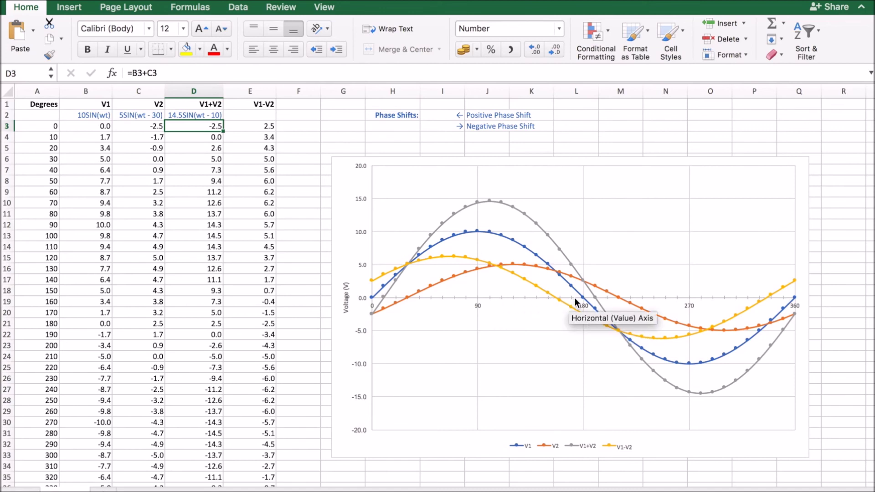
# Enter the equation label 6.2SIN(wt + 23) in E2 under V1-V2 and fit column E's width to it
pyautogui.moveTo(560, 300)
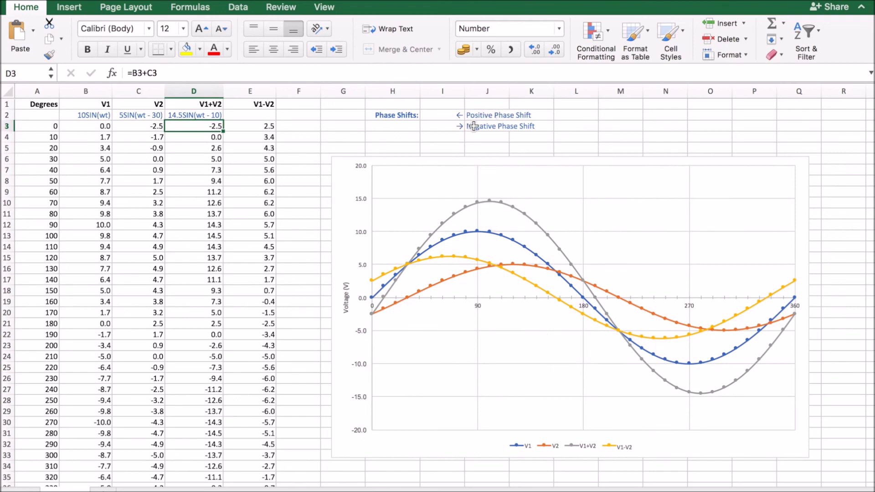
pyautogui.click(267, 115)
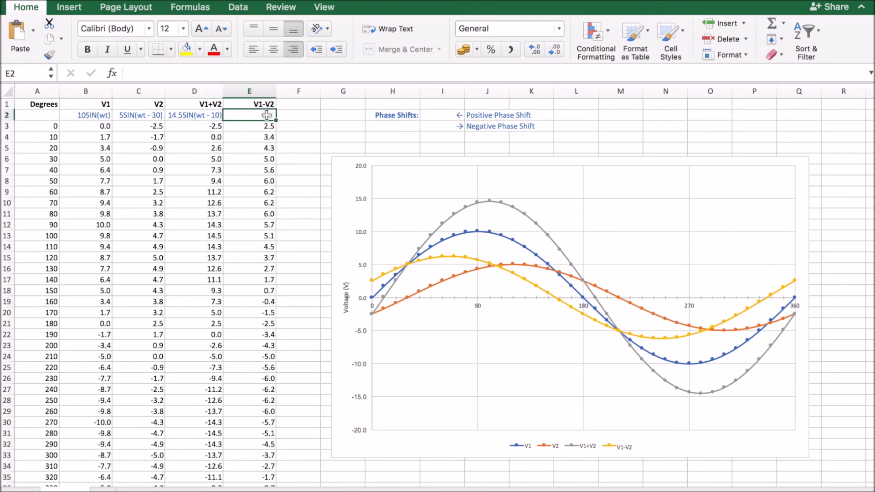
pyautogui.write('6')
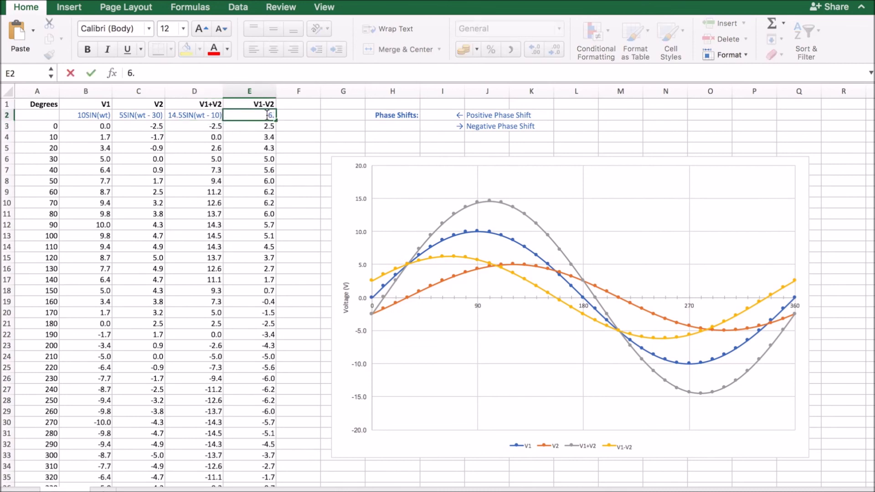
pyautogui.write('.2SIN9')
pyautogui.press('BackSpace')
pyautogui.write('(wt + 23)')
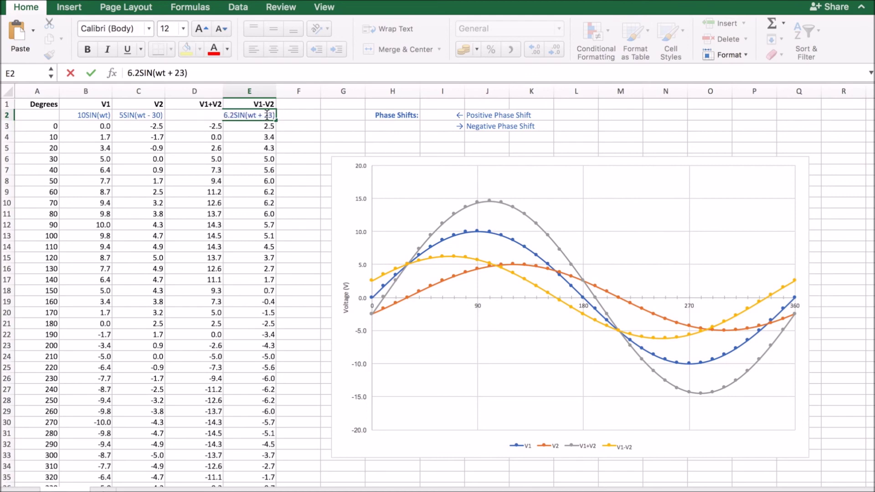
pyautogui.click(274, 91)
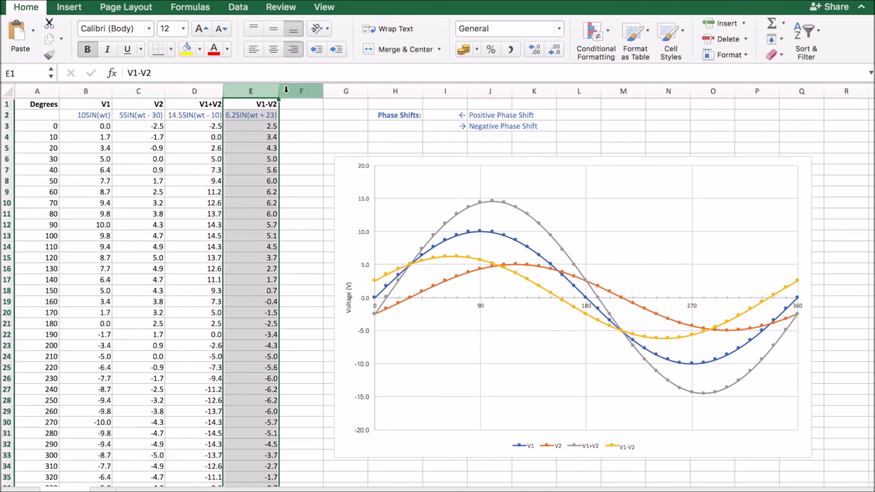
pyautogui.click(294, 115)
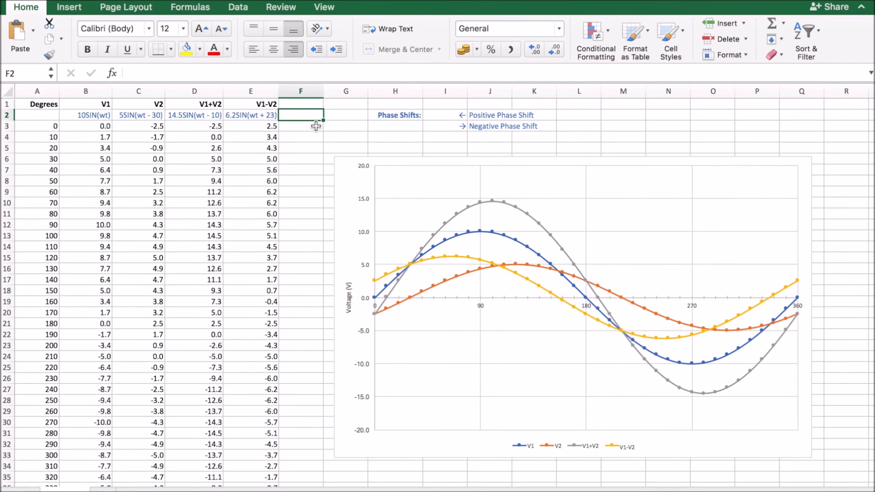